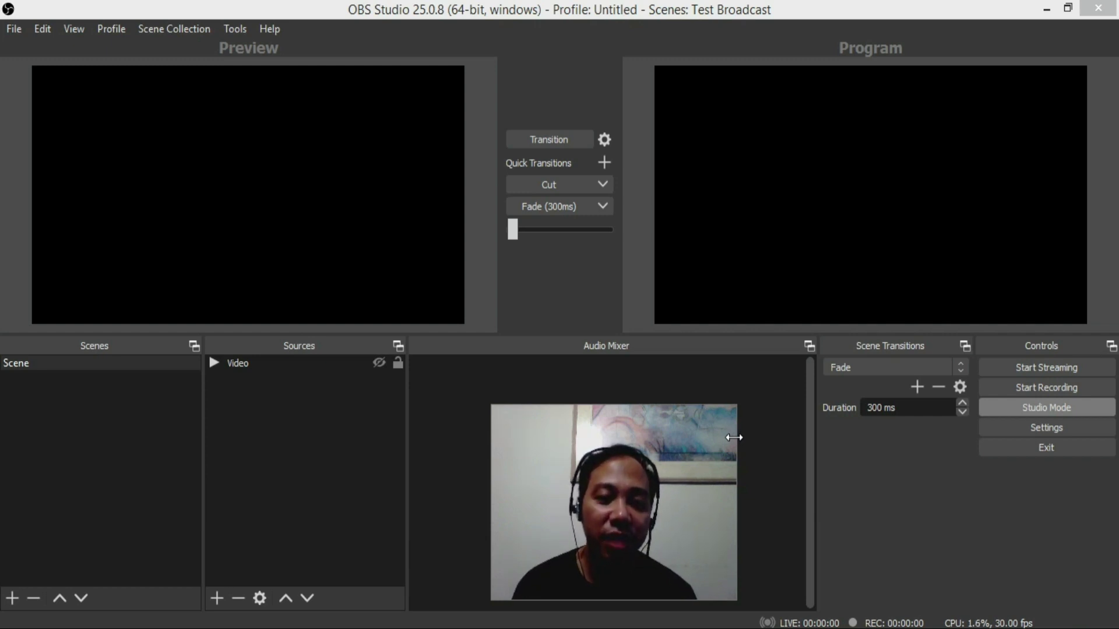
Step: Open OBS Settings at full screen height on the Output page and select the 2500 Kbps Bitrate field
drag(671, 438, 618, 362)
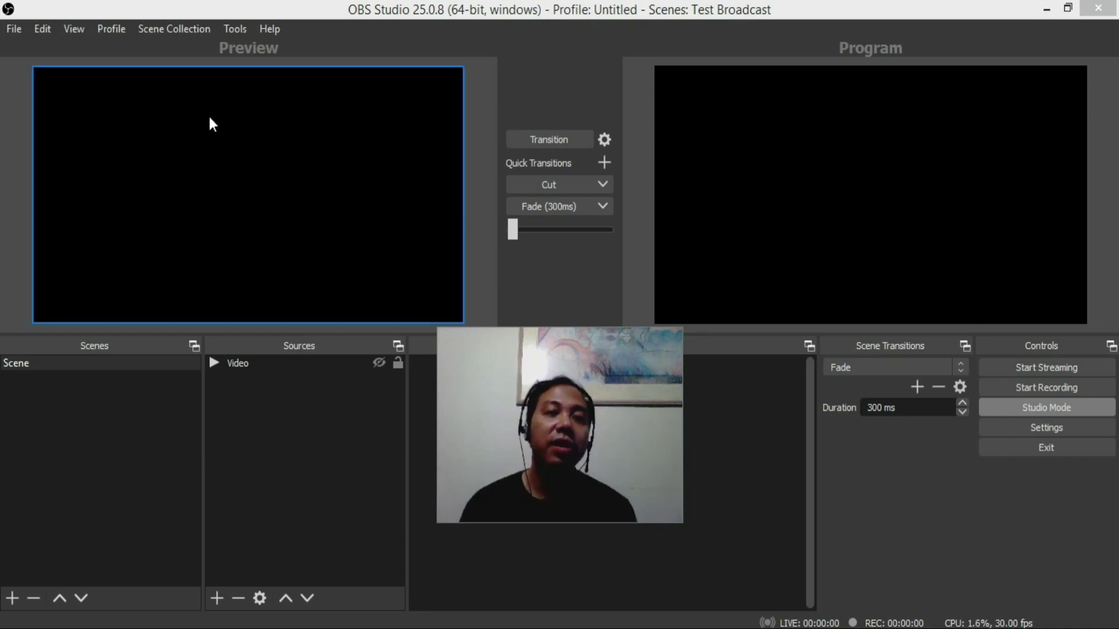
click(1046, 430)
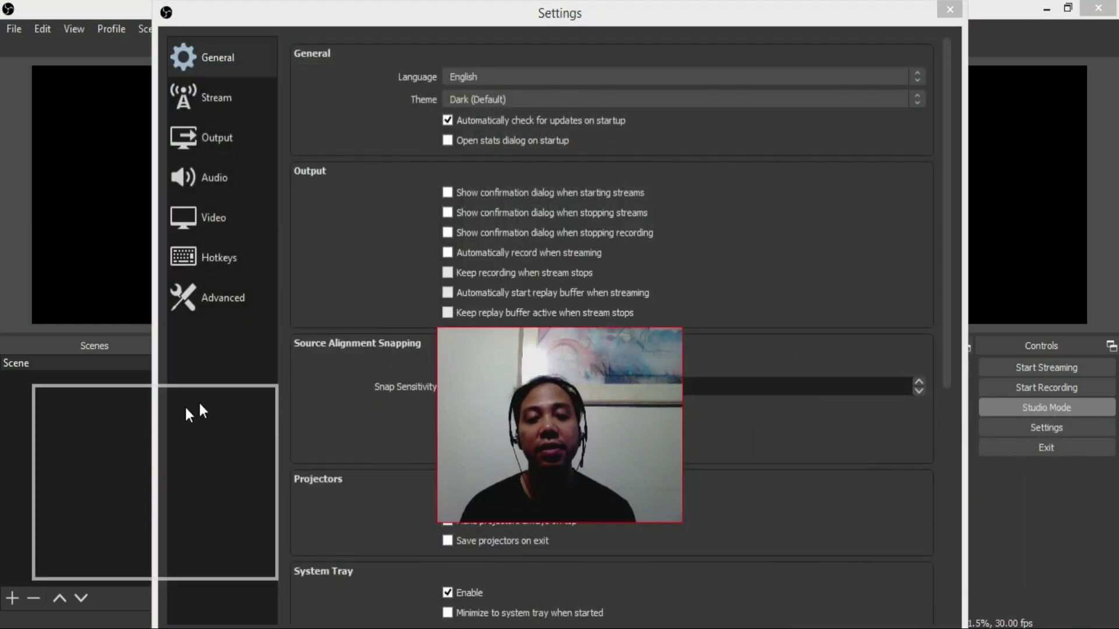
drag(251, 398, 173, 433)
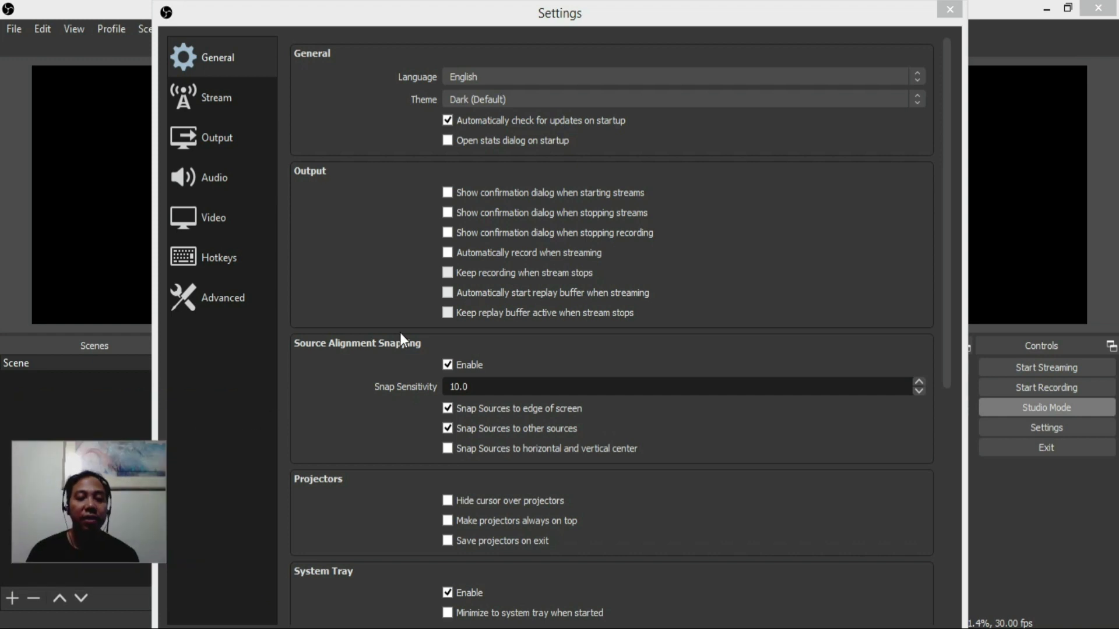
drag(635, 9, 652, 26)
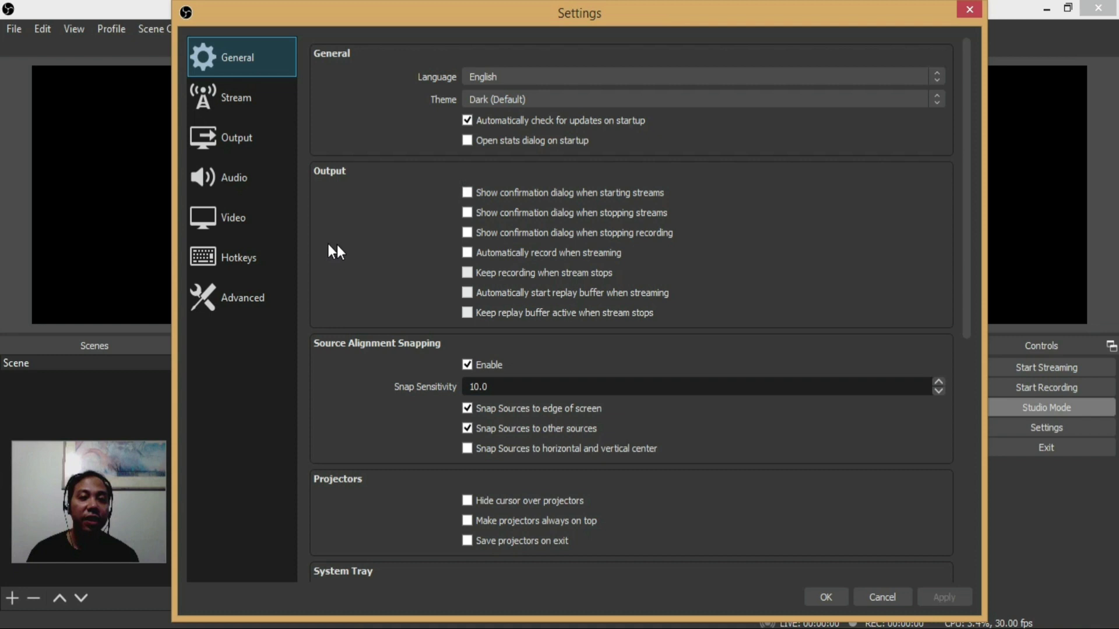
click(253, 146)
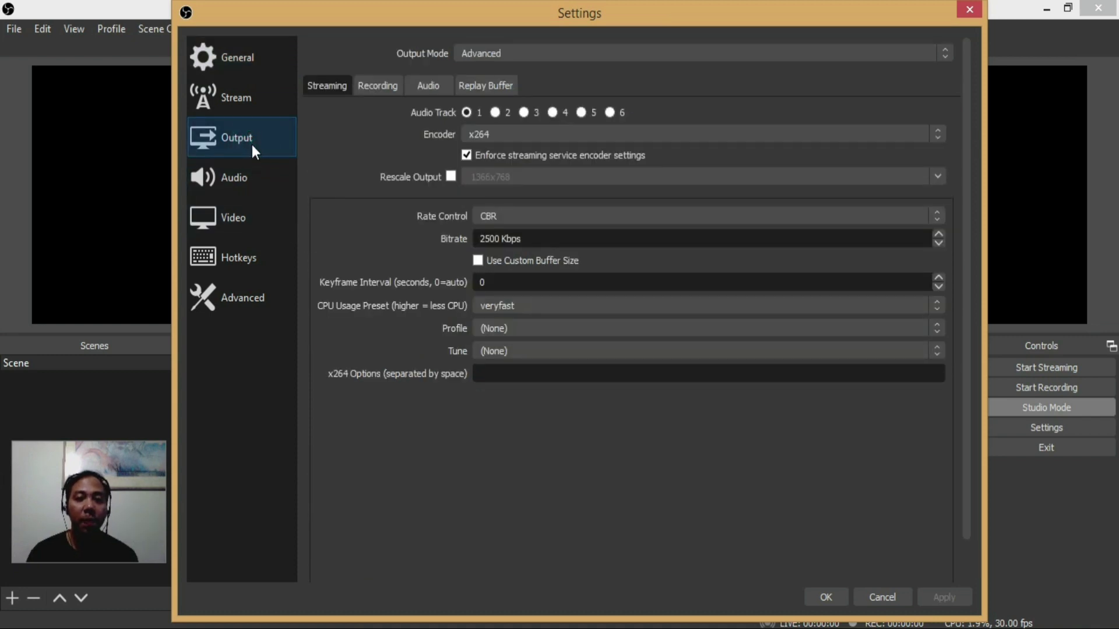
click(533, 239)
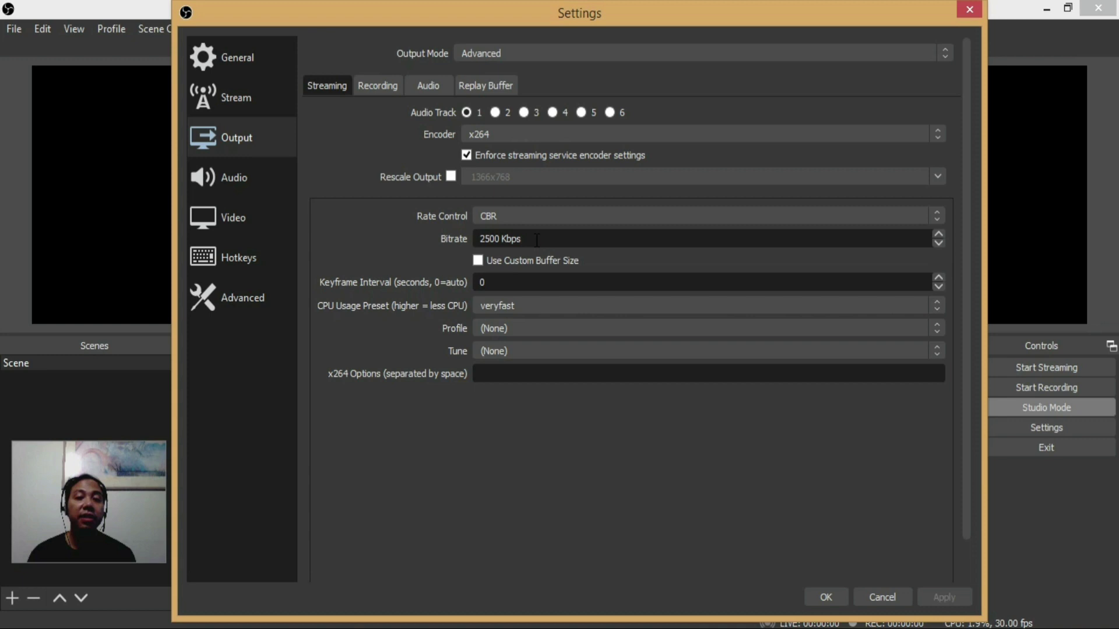
Step: In Video settings, try 1364x768 and 1024x576, ending with 816x460 as the scaled output resolution
click(251, 218)
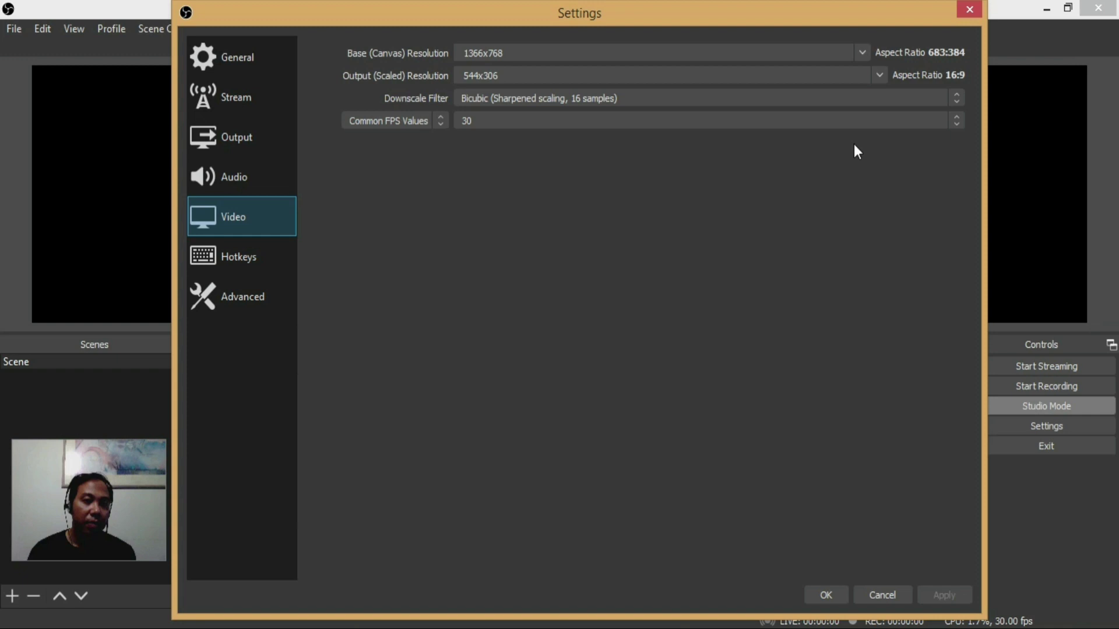
click(880, 76)
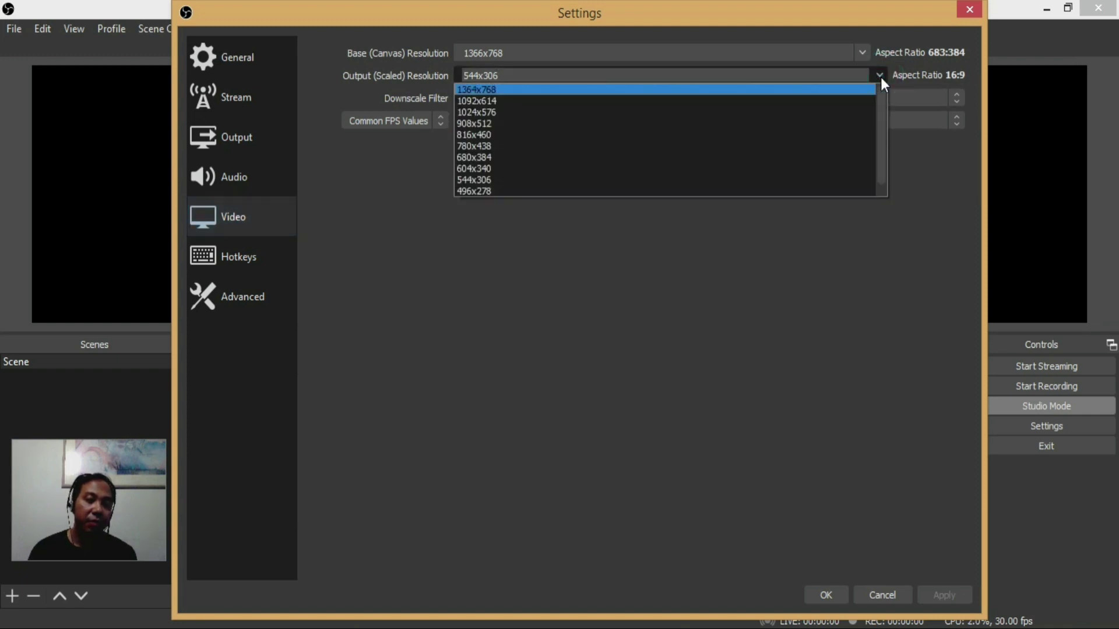
click(564, 89)
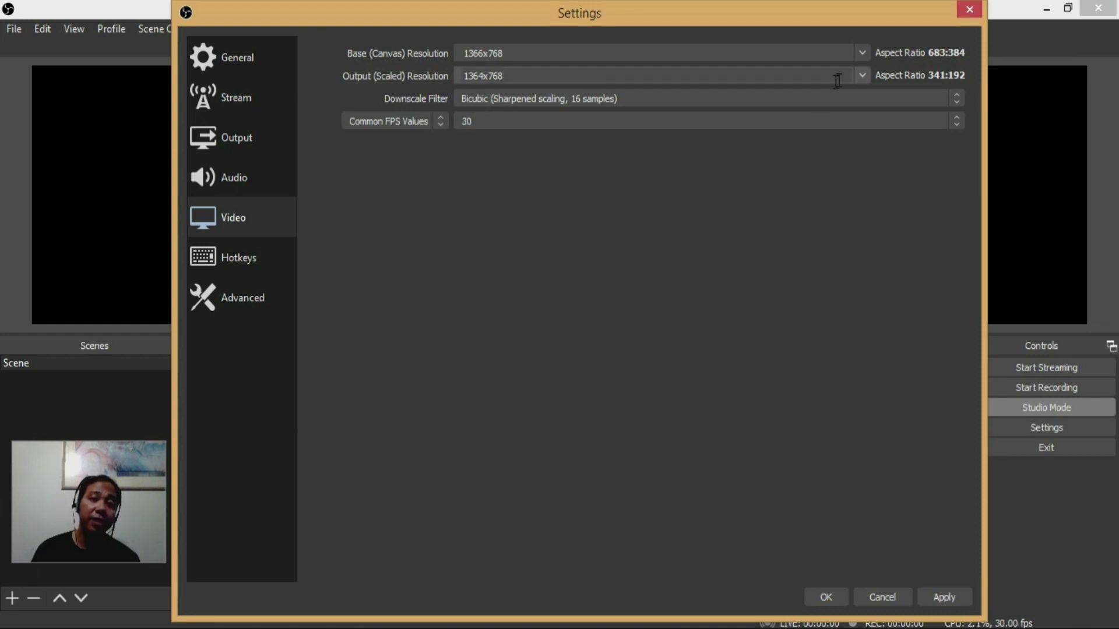
click(862, 75)
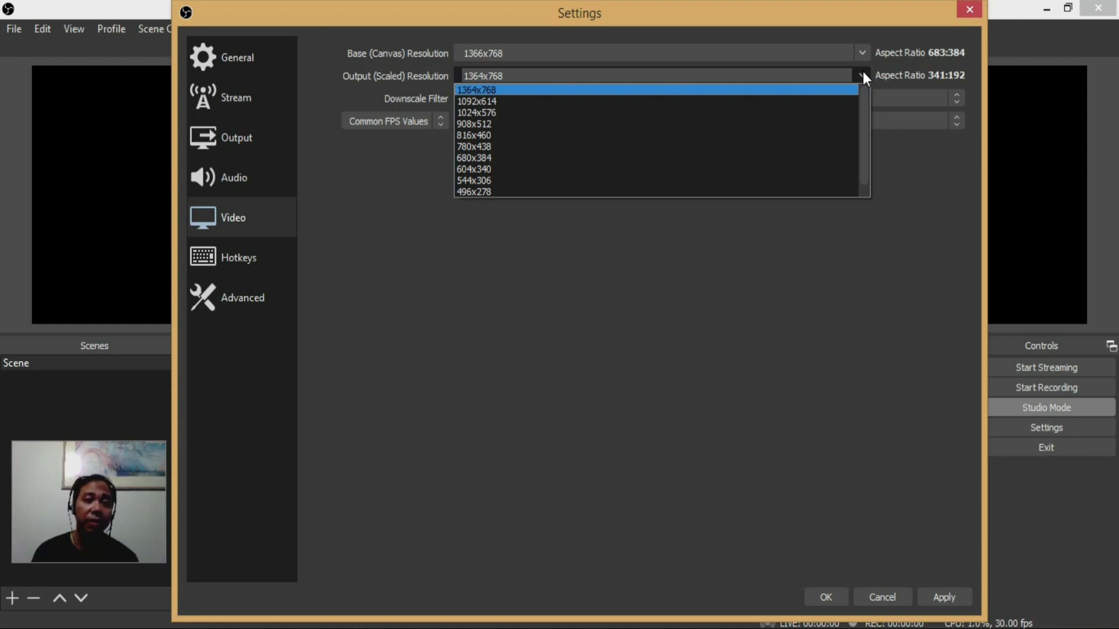
click(507, 114)
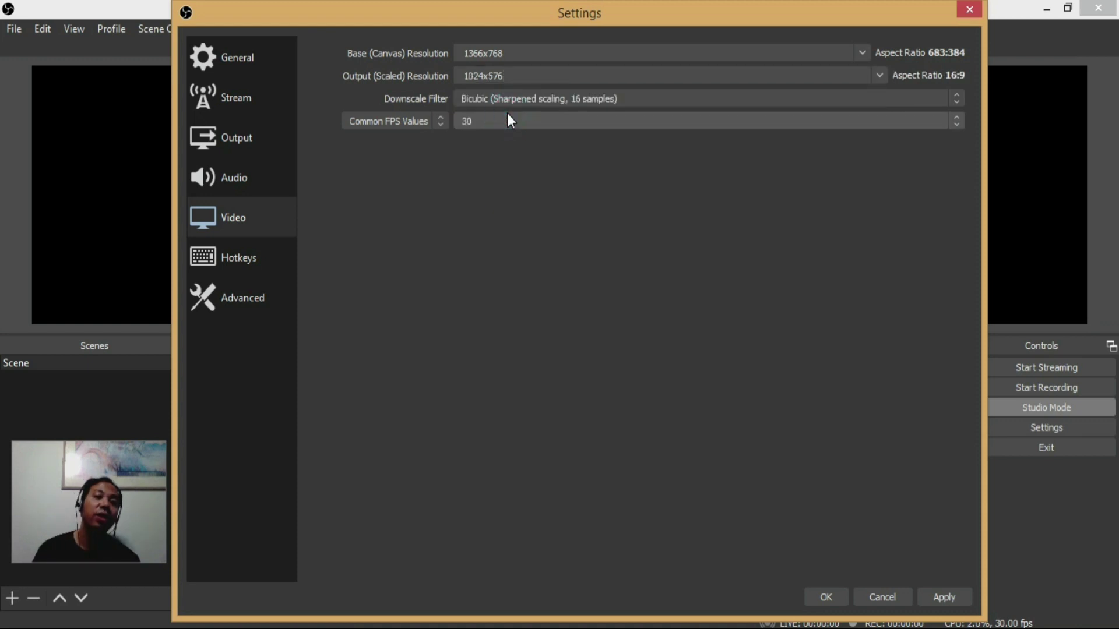
click(879, 75)
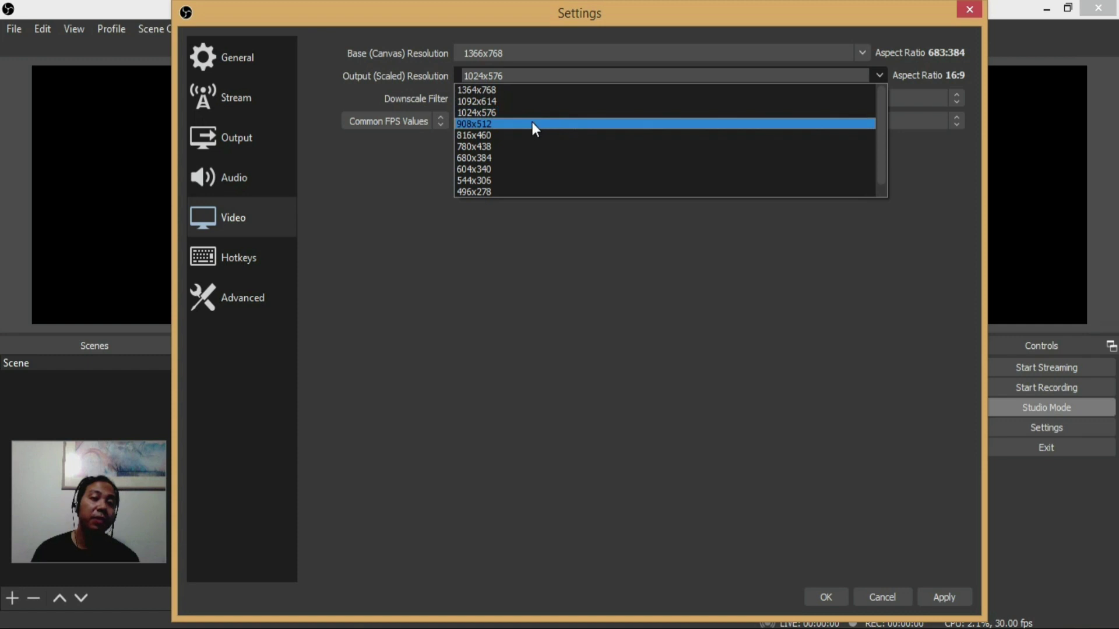
click(503, 134)
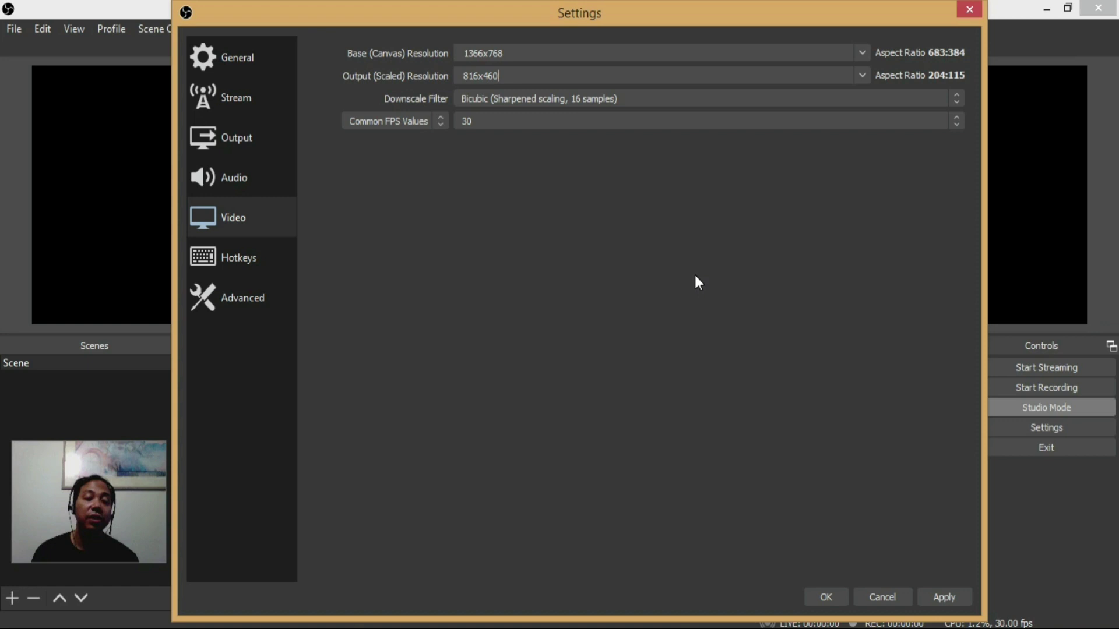
Step: Pick 544x306, try 604x340, then settle on 544x306 as the scaled output resolution
click(863, 75)
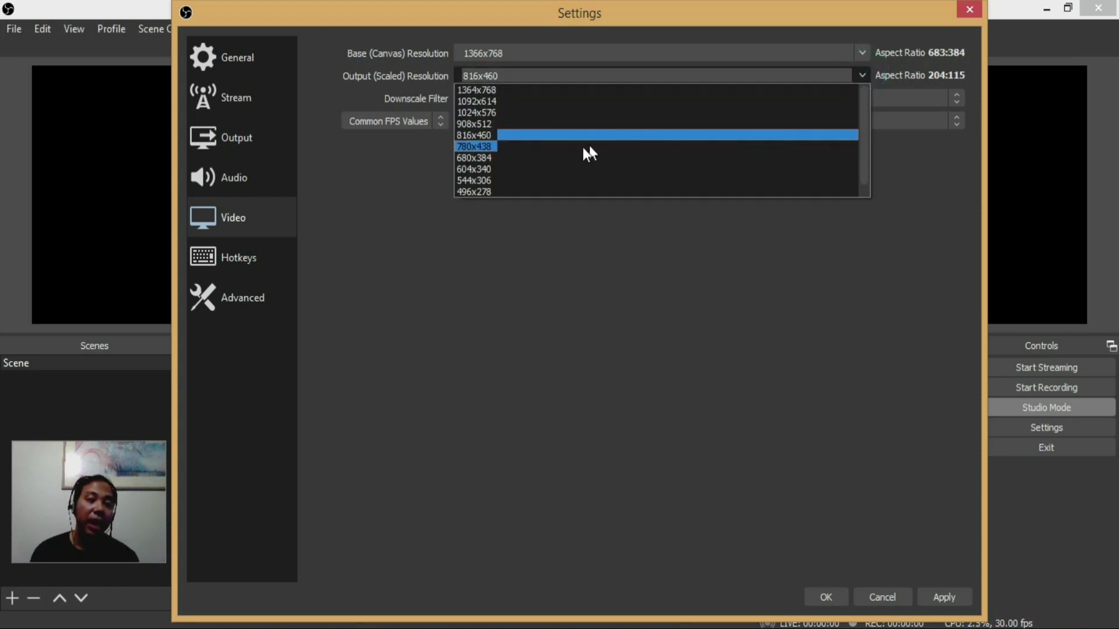
click(534, 179)
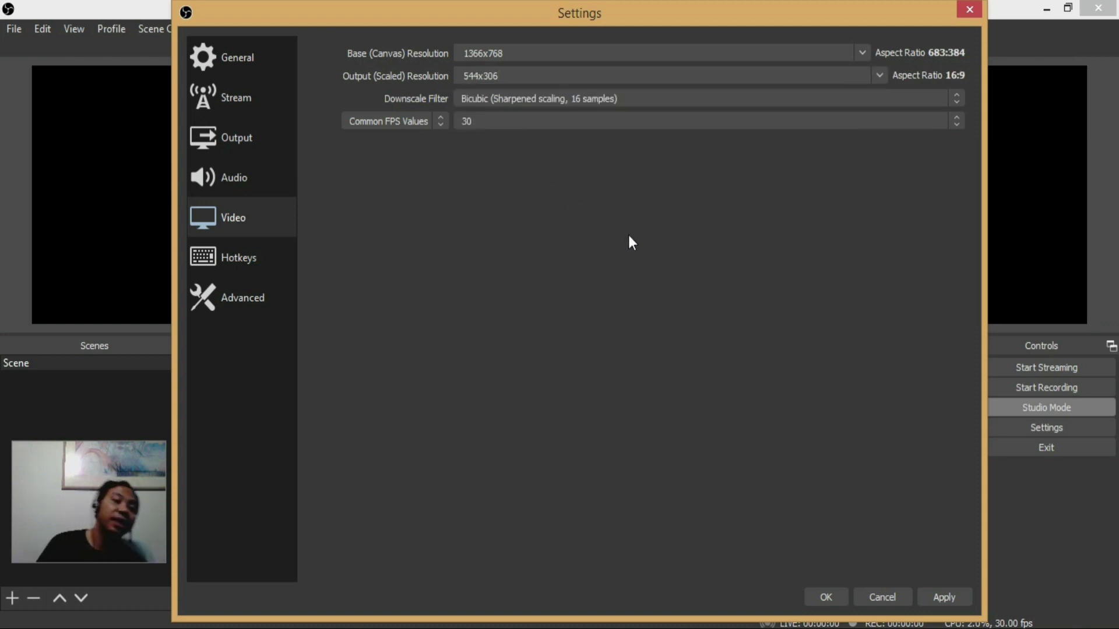
click(880, 75)
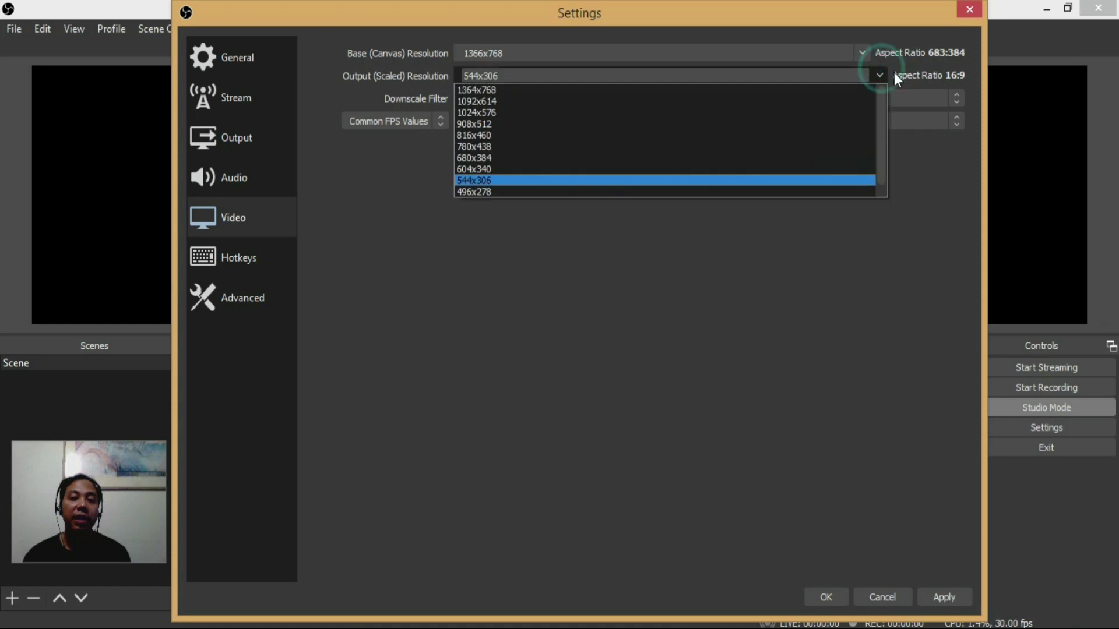
click(521, 169)
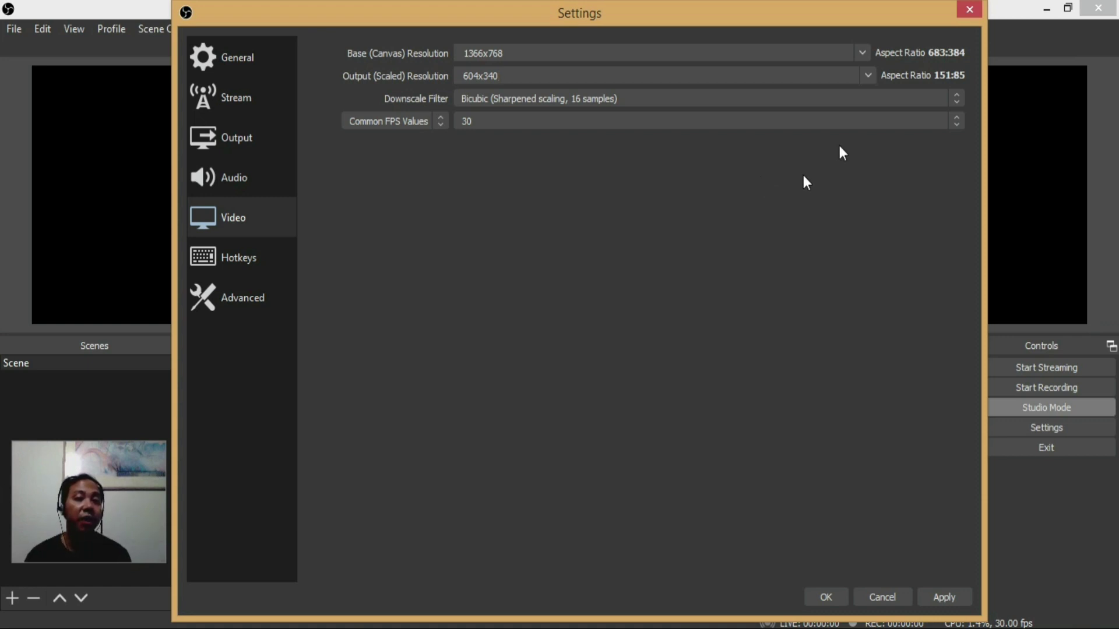
click(872, 75)
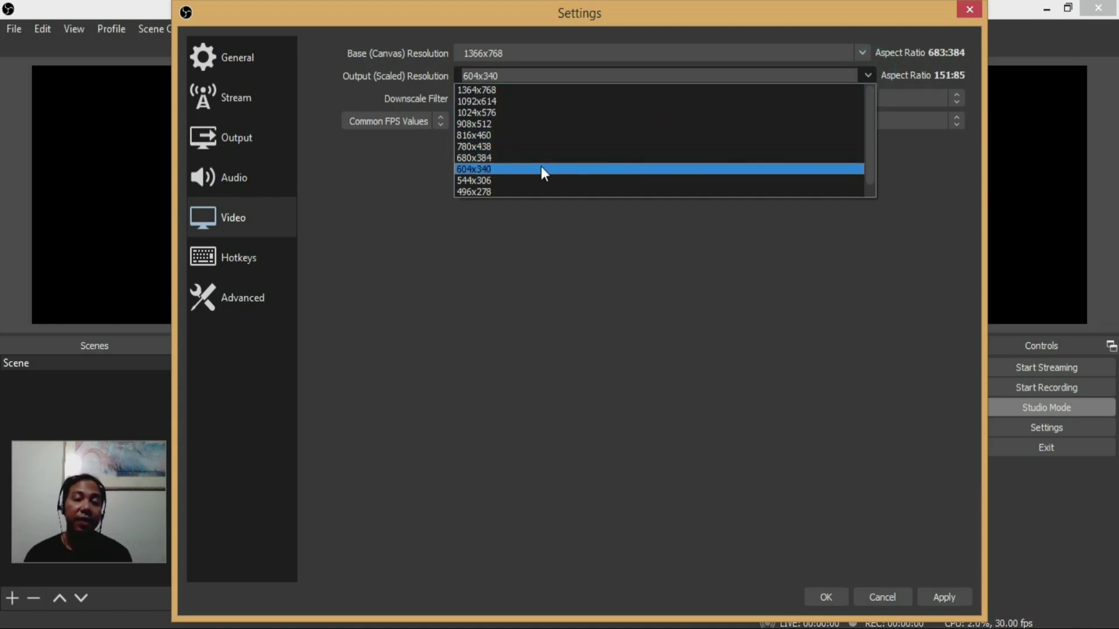
click(502, 180)
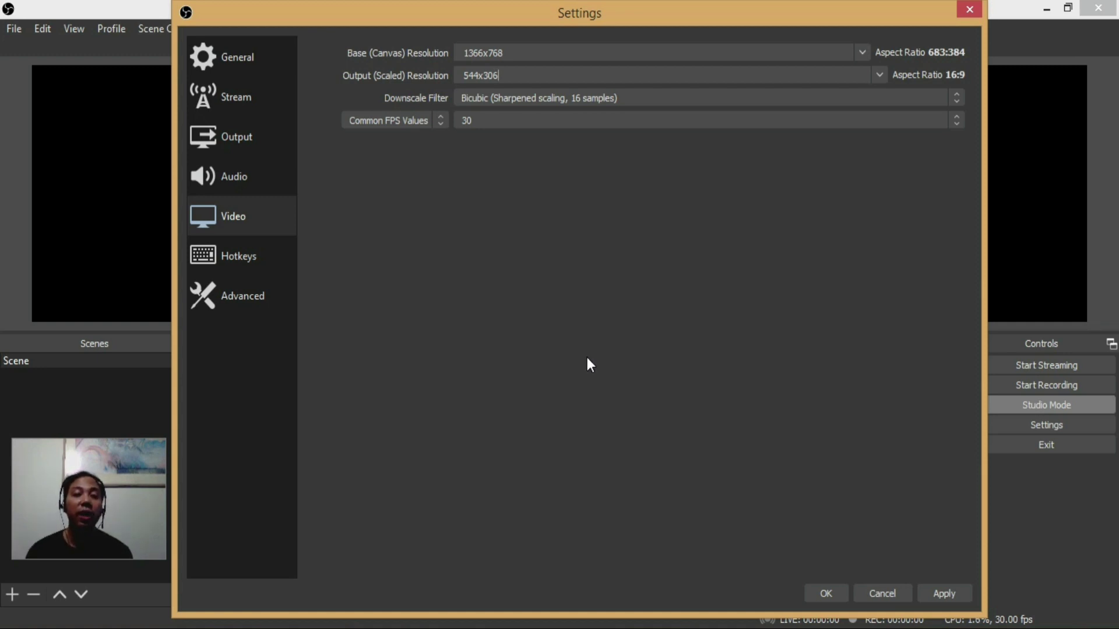
click(488, 121)
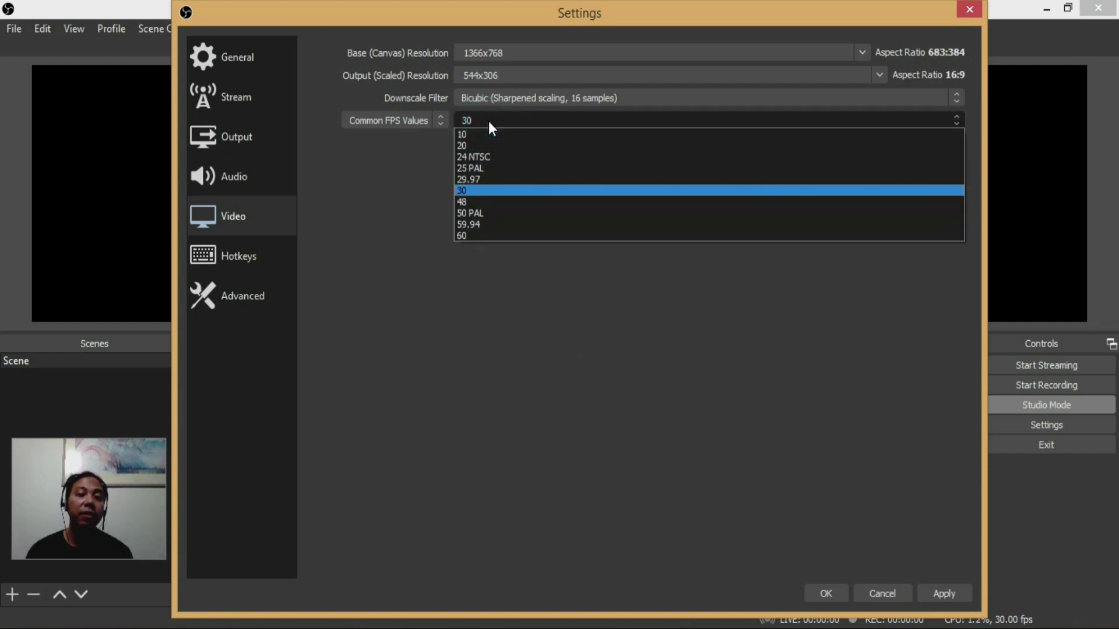
click(488, 121)
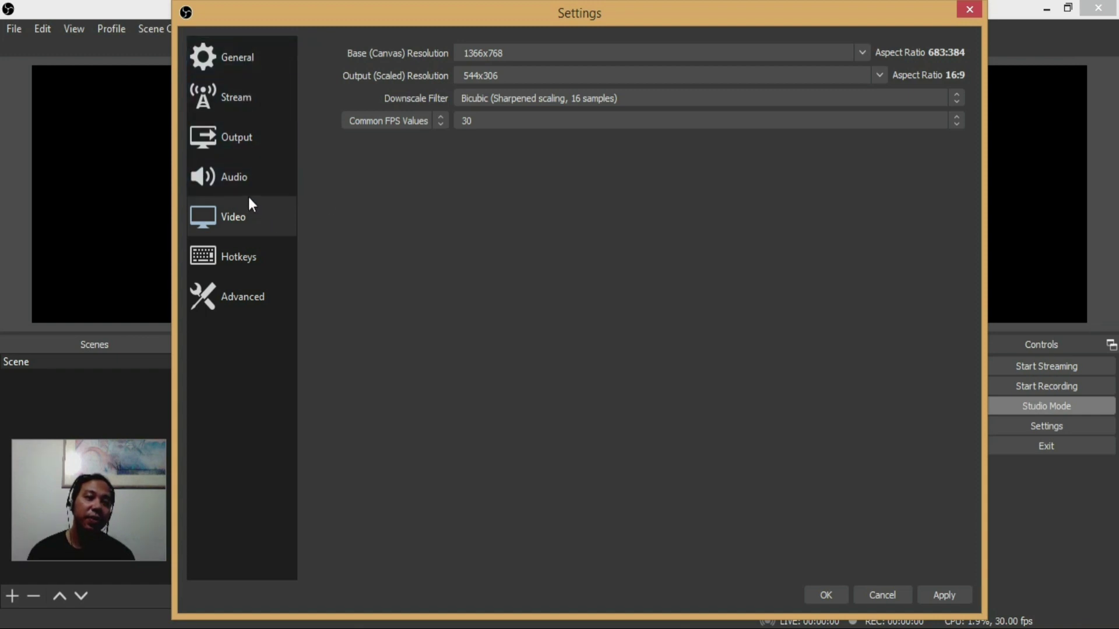
Step: Return to Output and select the Bitrate value, leaving it unchanged at 2500 Kbps
click(247, 147)
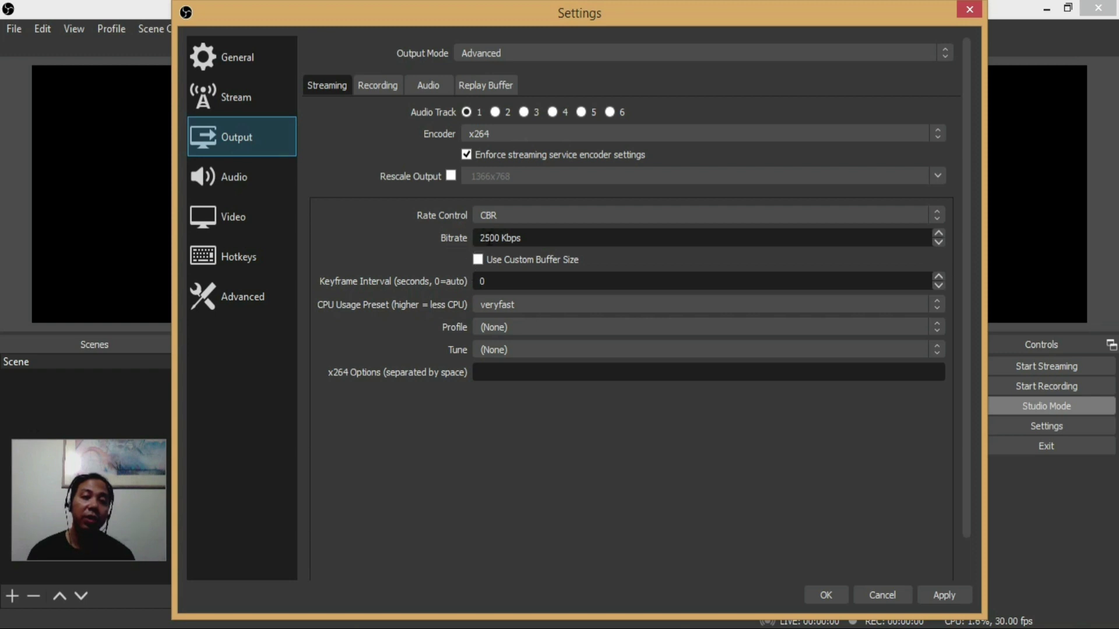
click(485, 238)
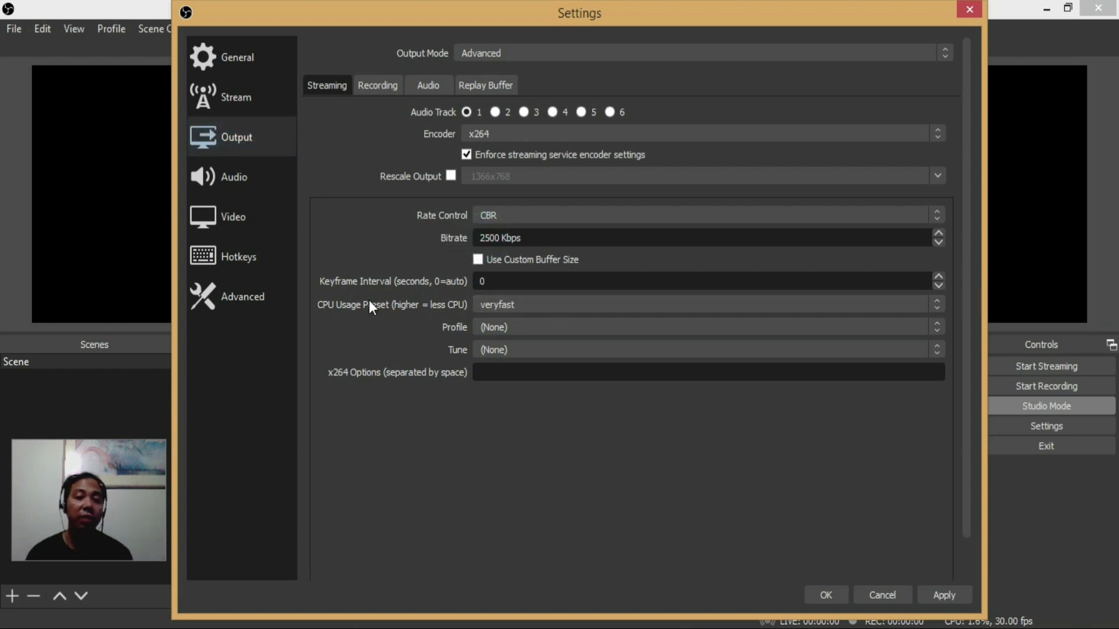
double_click(523, 238)
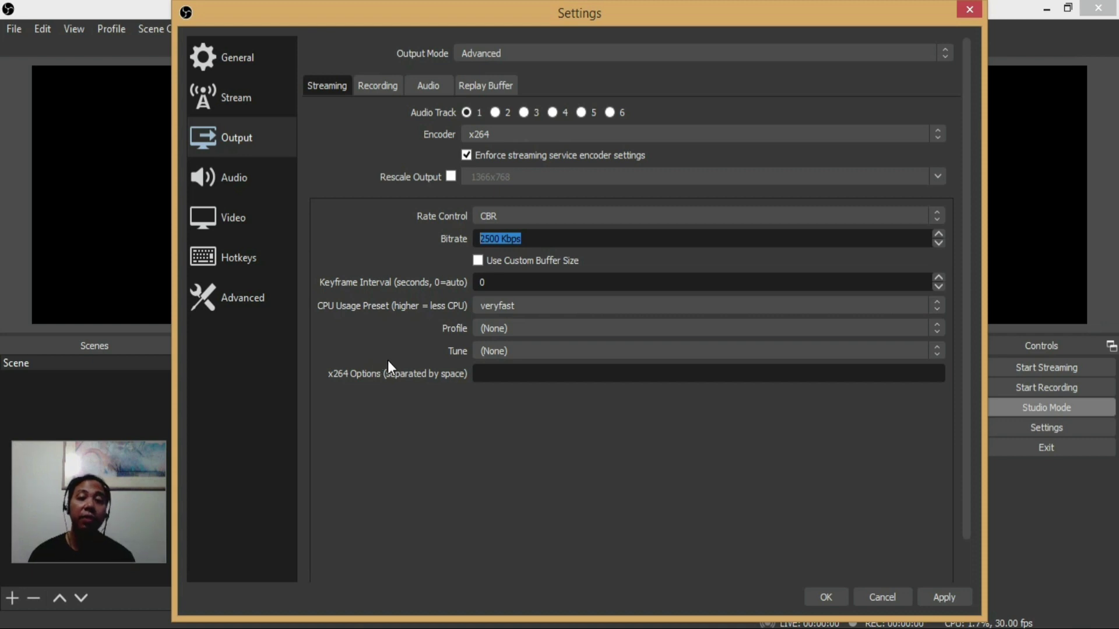
click(489, 239)
drag(490, 238, 481, 239)
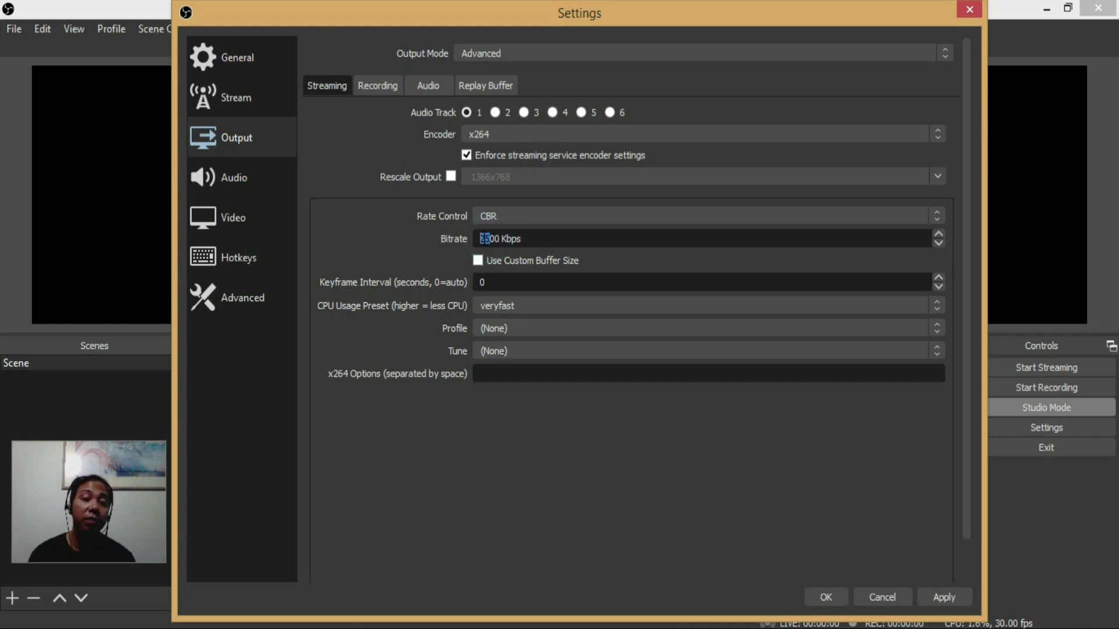
click(386, 321)
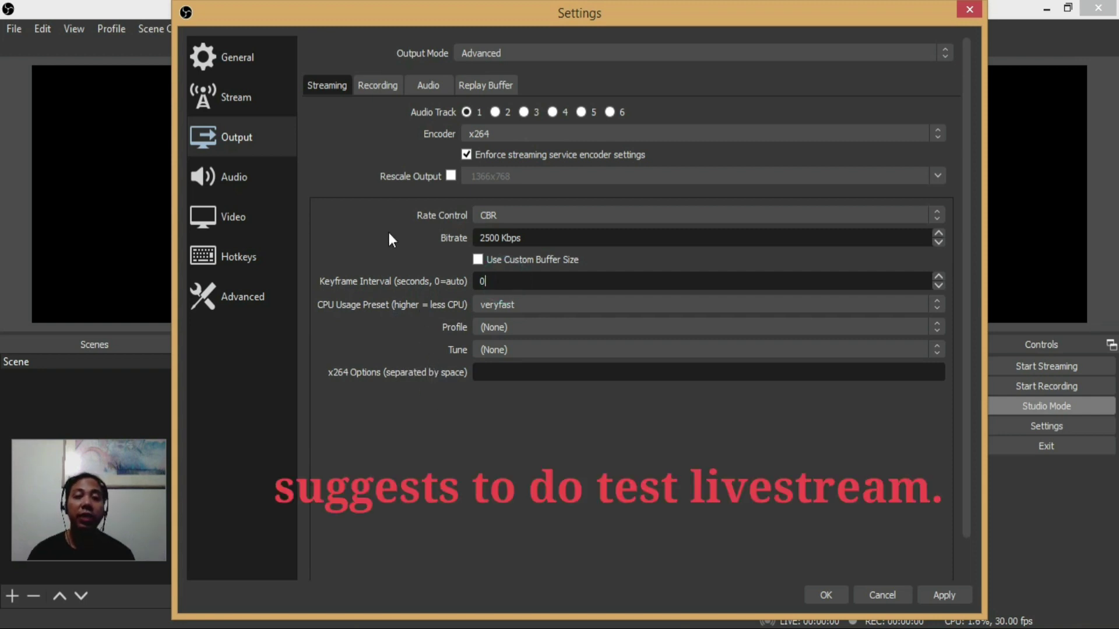
Step: Browse the Audio, Output, Video, General and Stream pages, where Stream shows Facebook Live with the Default server
click(260, 176)
click(267, 142)
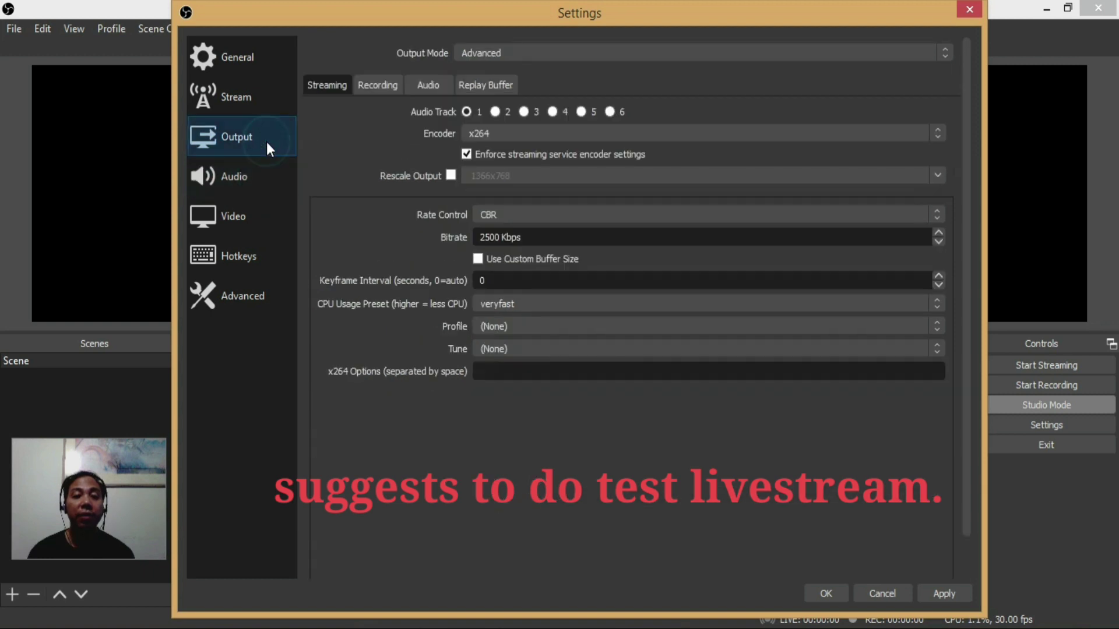
click(264, 176)
click(260, 214)
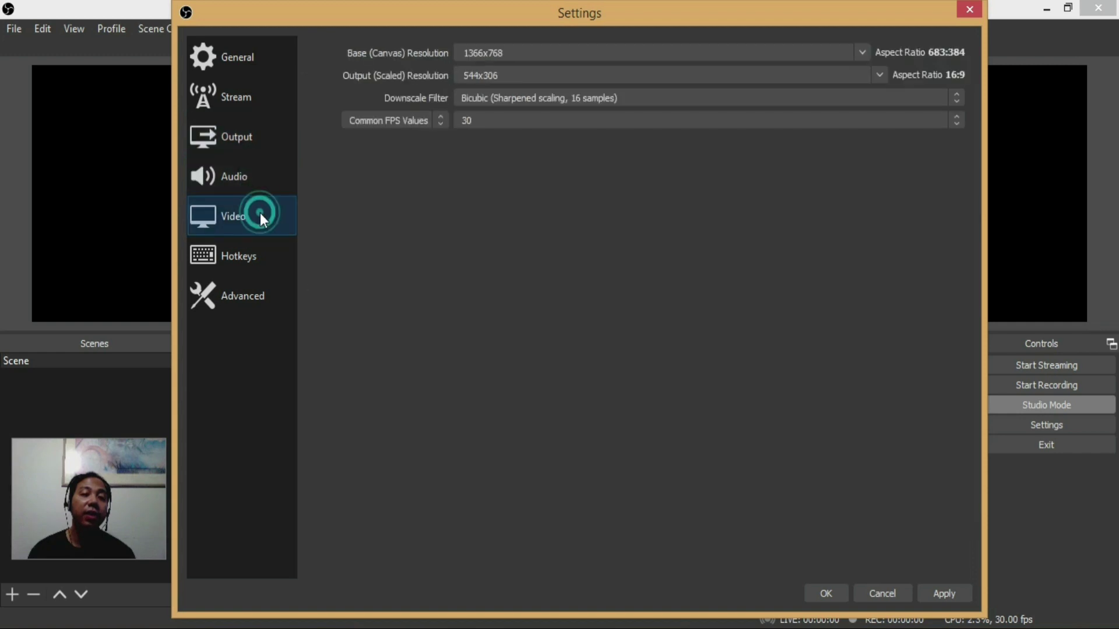
click(262, 58)
click(266, 98)
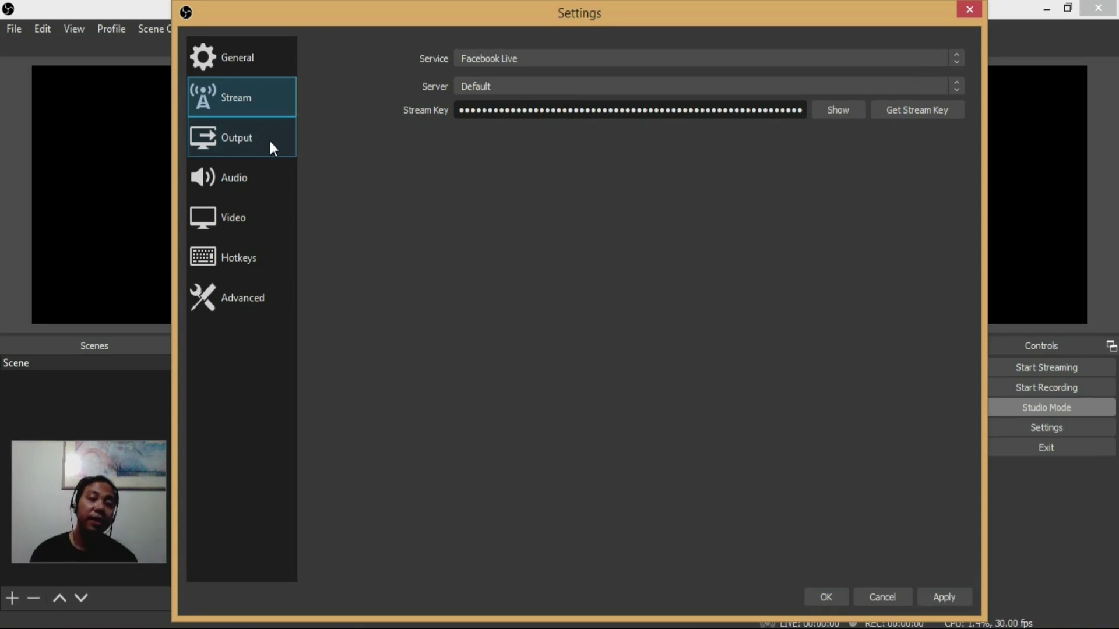
click(268, 138)
click(268, 101)
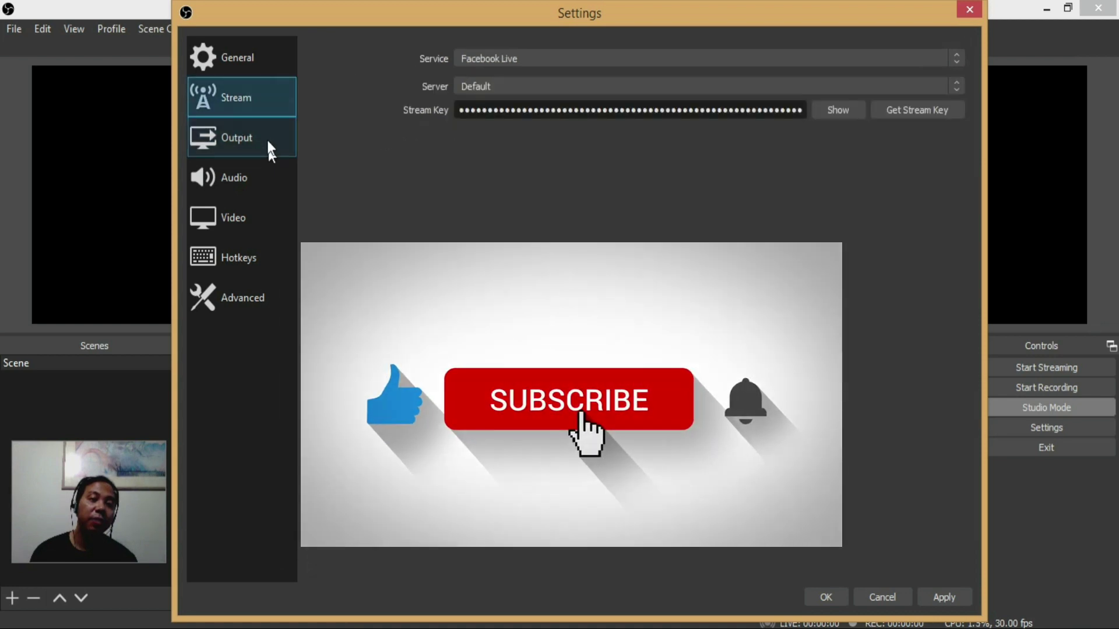